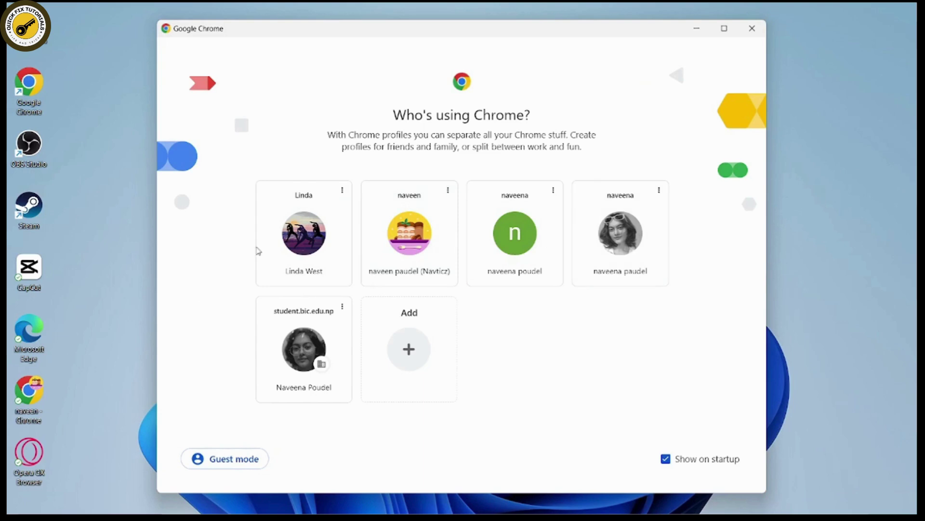
In maximized Chrome, search Google for 'pdnob image translator' and open the official product page
left_click(301, 242)
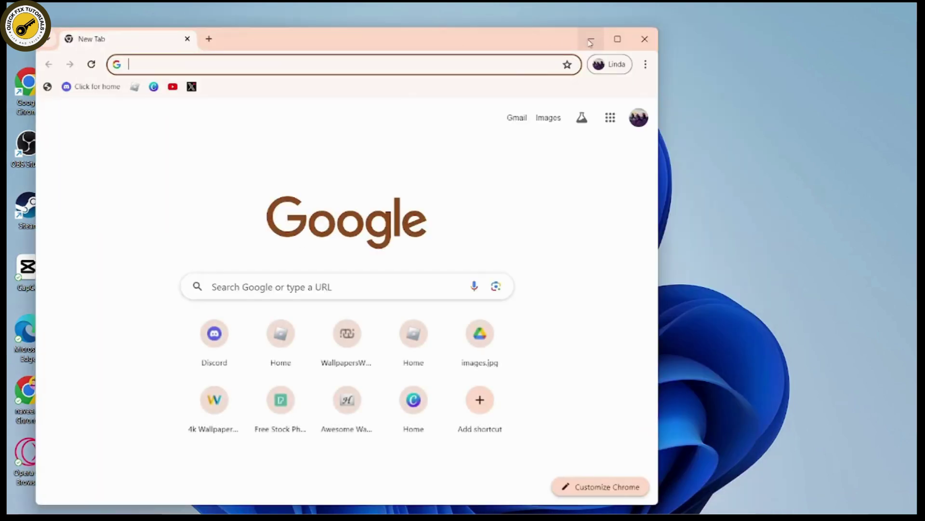
left_click(618, 39)
left_click(468, 263)
type("pd")
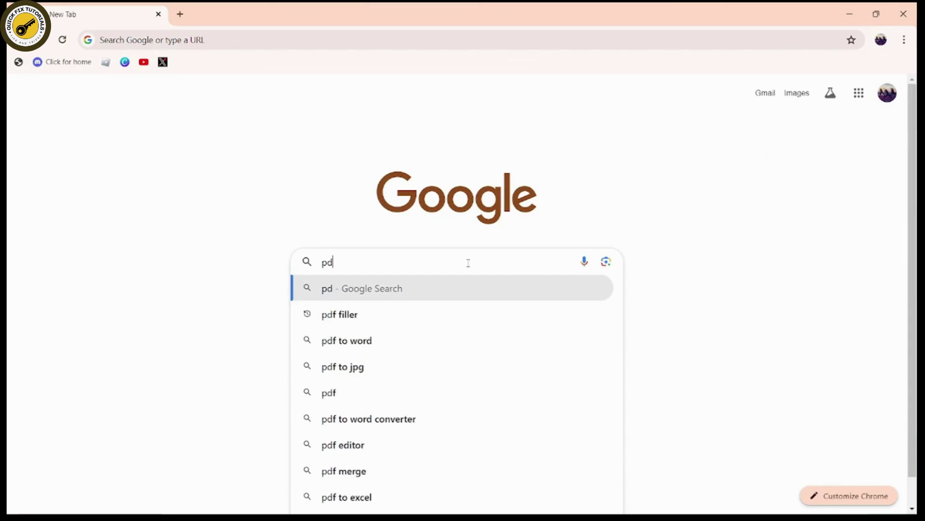
type("nob i")
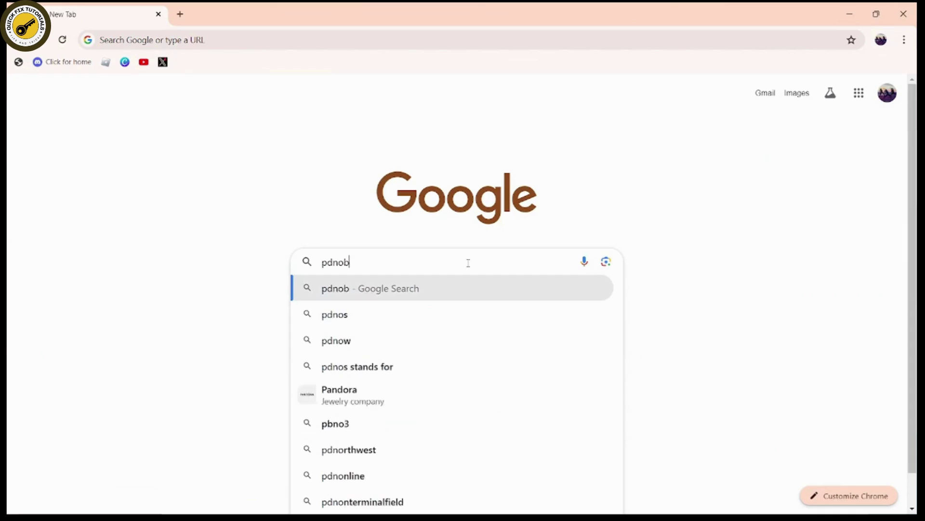
type("mage translator")
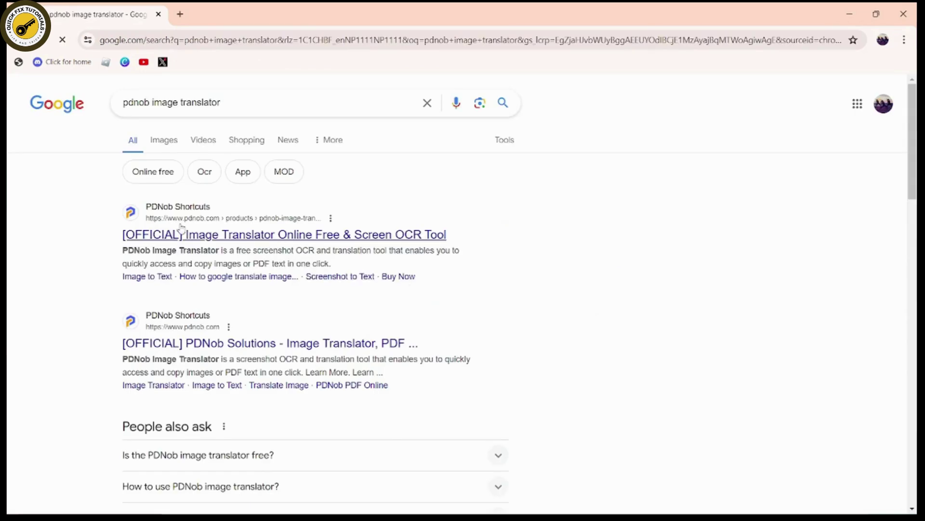
left_click(290, 238)
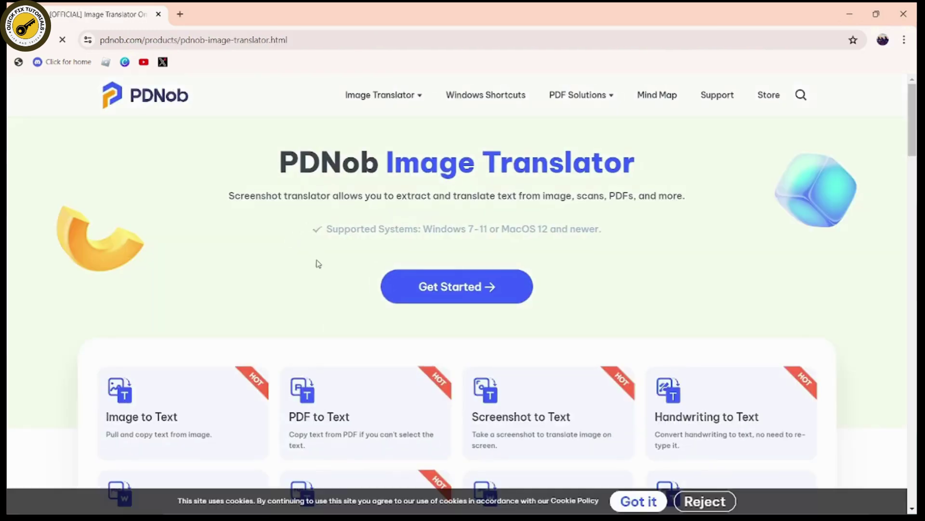
scroll(313, 288, "down", 10)
scroll(314, 287, "up", 10)
scroll(314, 287, "down", 3)
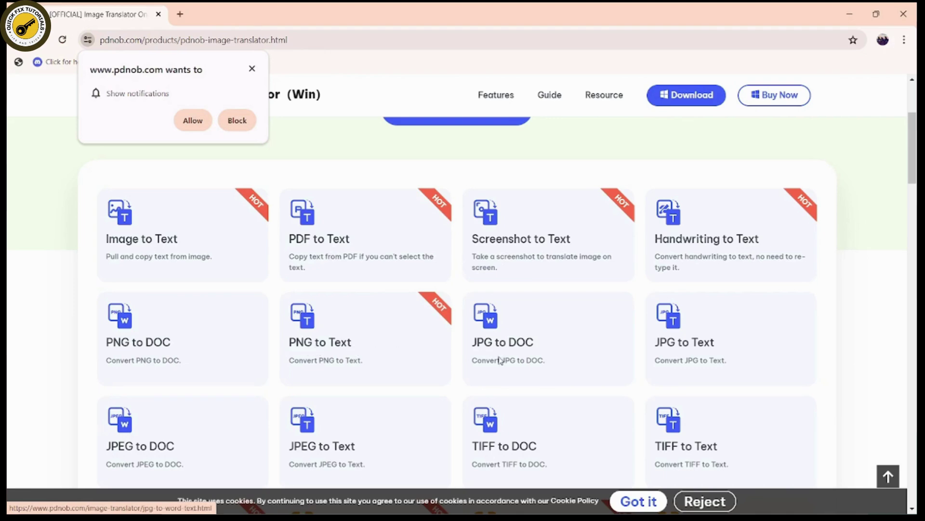
scroll(572, 374, "down", 6)
scroll(553, 376, "up", 10)
scroll(550, 370, "down", 6)
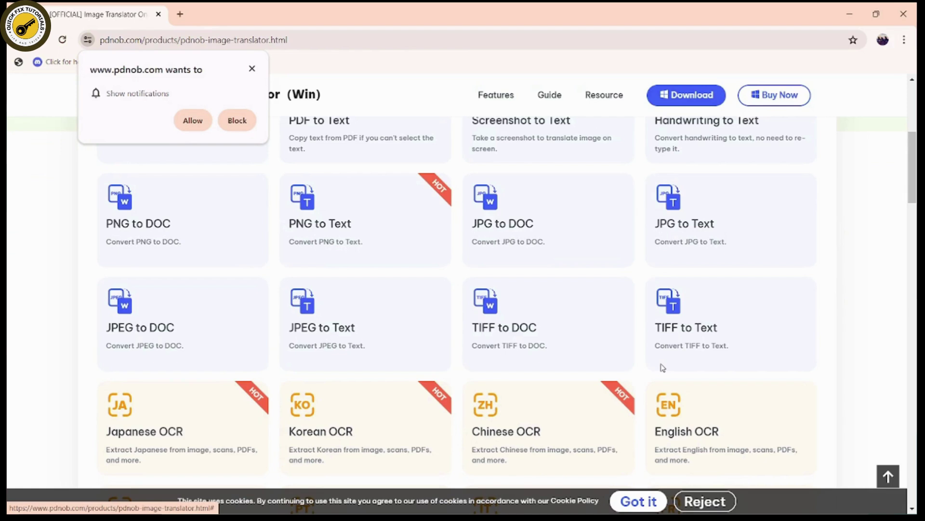
scroll(663, 368, "up", 6)
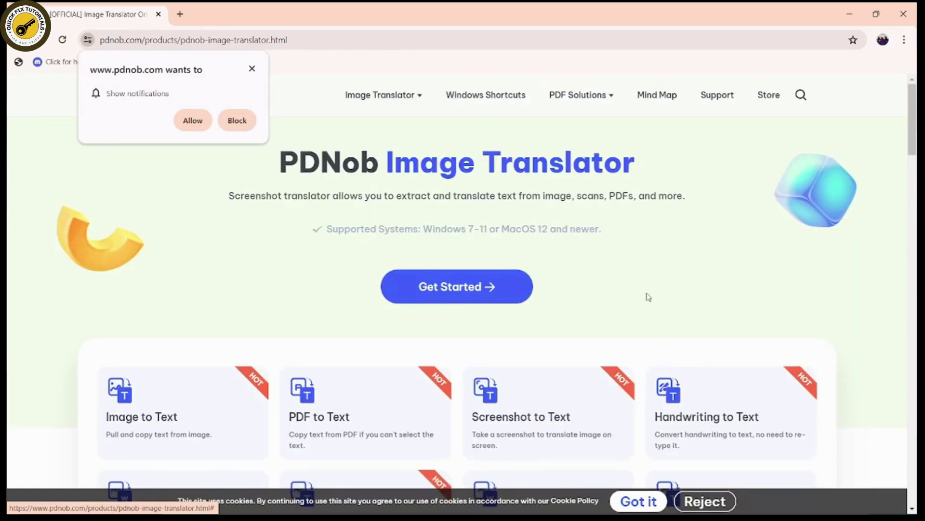
Download pdnob-image-translator.exe with Get Started and run it from the download history
left_click(447, 291)
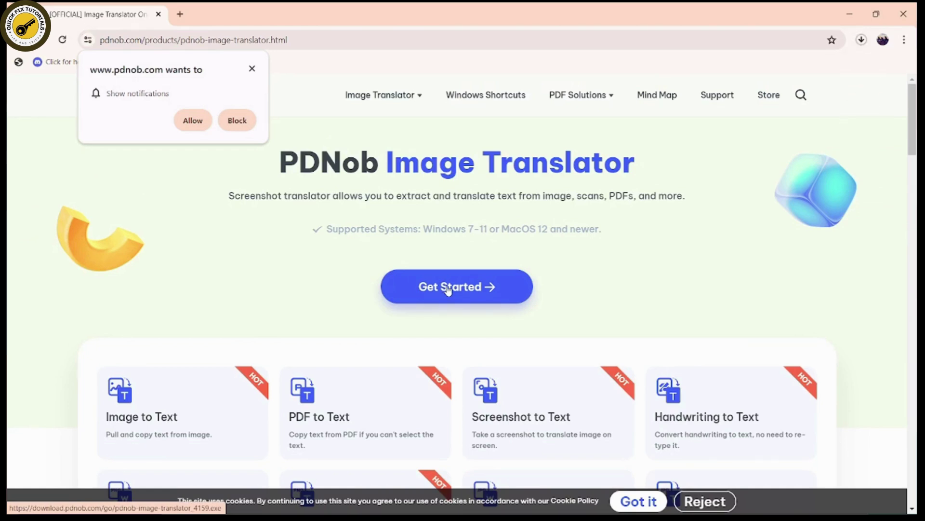
left_click(861, 40)
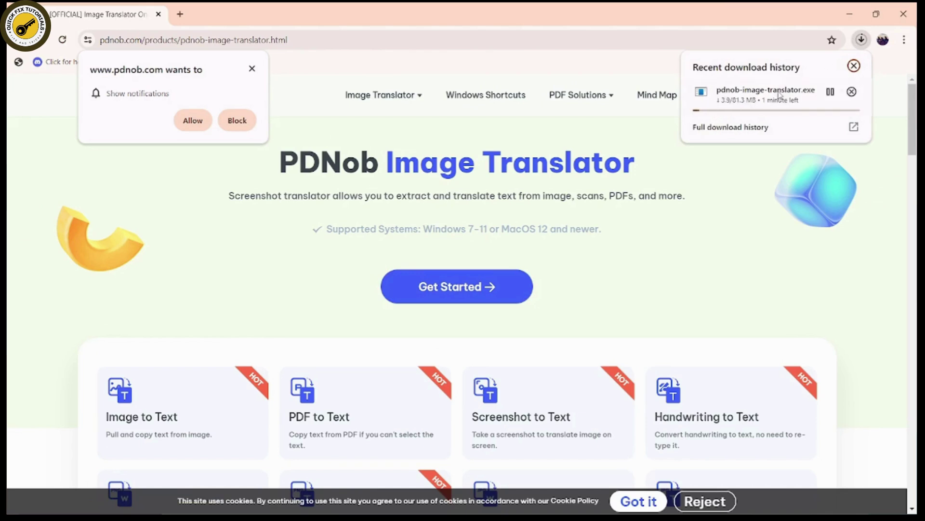
left_click(728, 126)
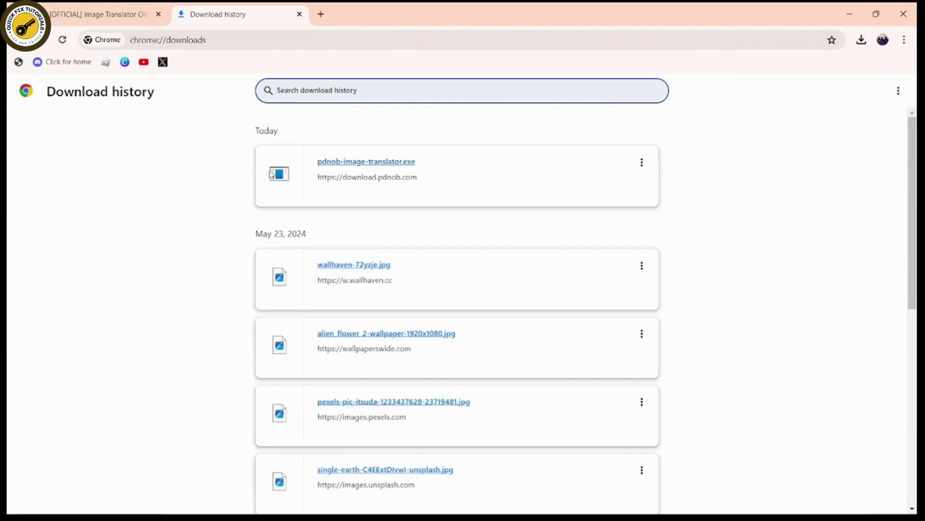
left_click(340, 165)
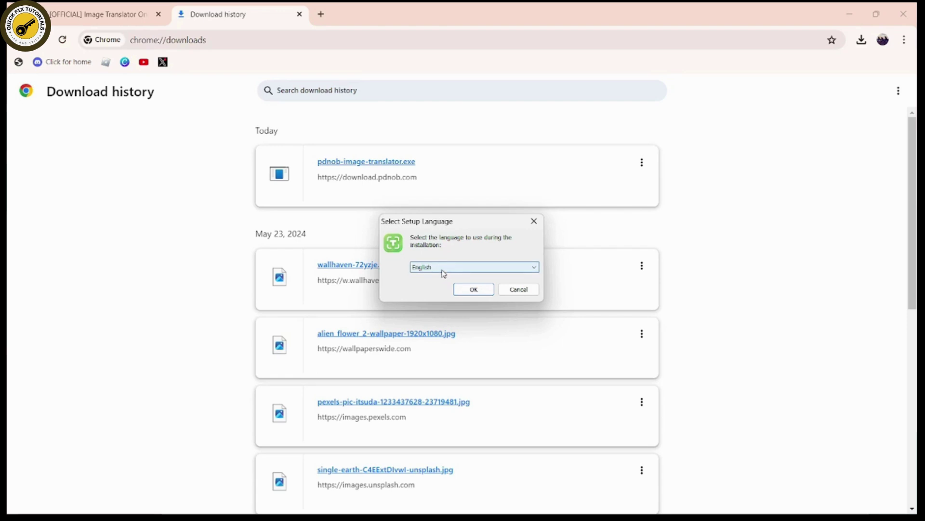
Install PDNob Image Translator in English to the default C:\Program Files\PDNob Image Translator folder
left_click(471, 291)
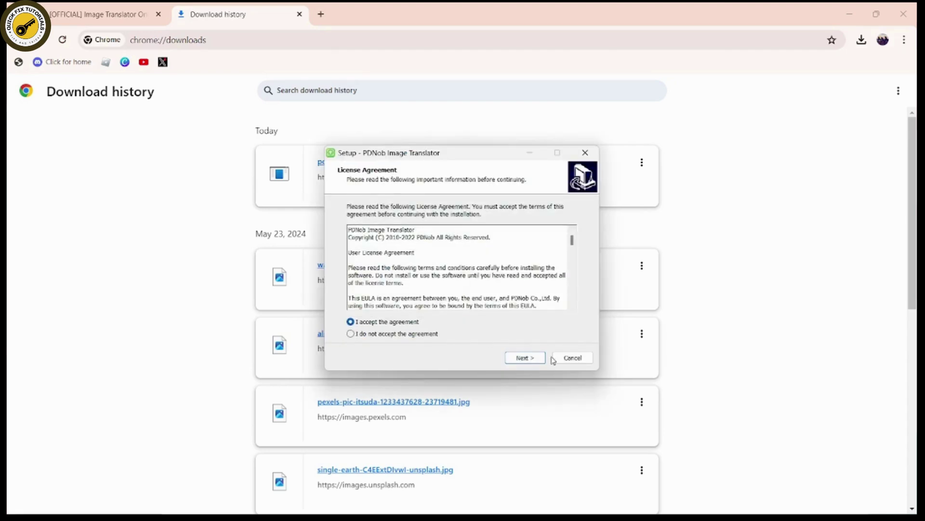
left_click(526, 358)
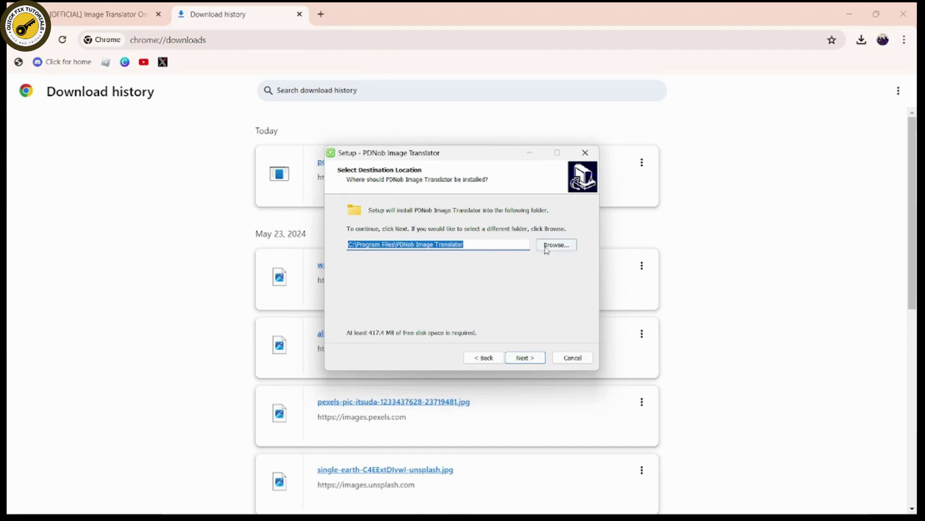
left_click(530, 358)
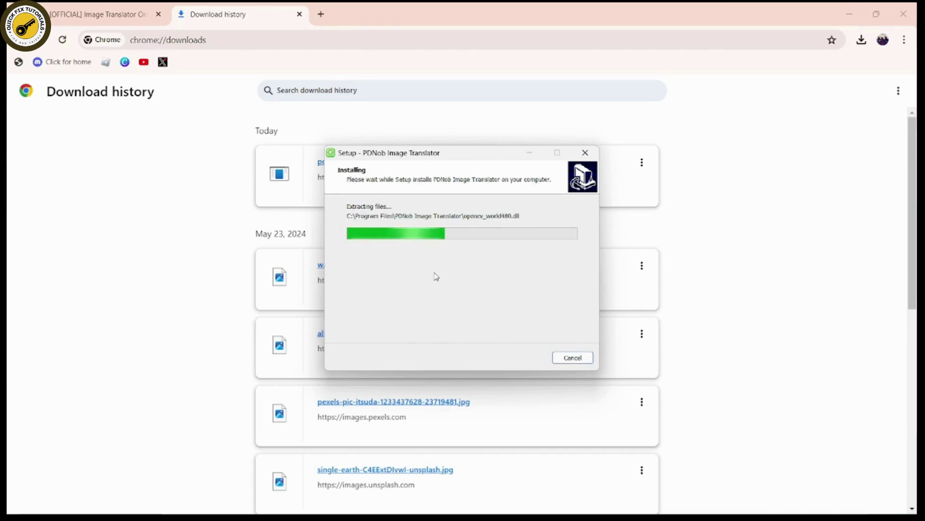
left_click(525, 357)
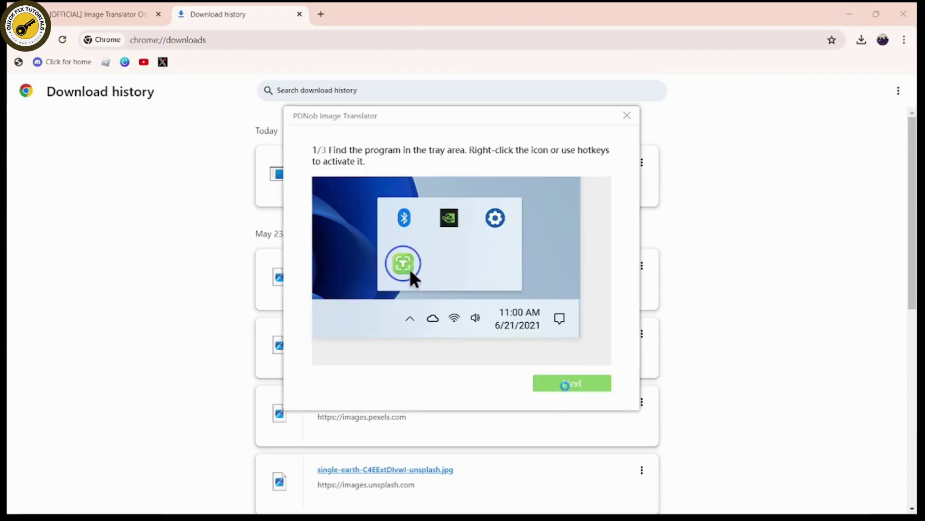
Step through and dismiss the three-tip welcome guide, then minimize Chrome
left_click(567, 388)
left_click(566, 386)
left_click(566, 380)
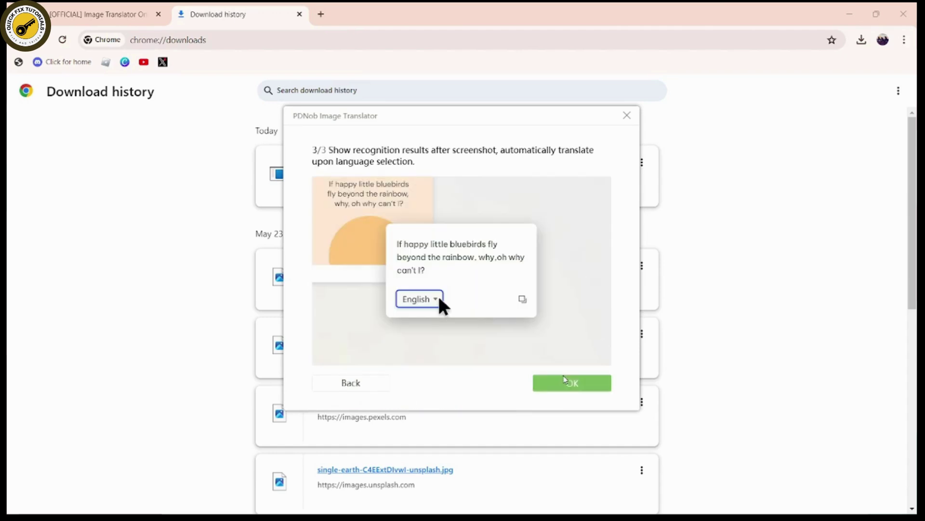
left_click(853, 14)
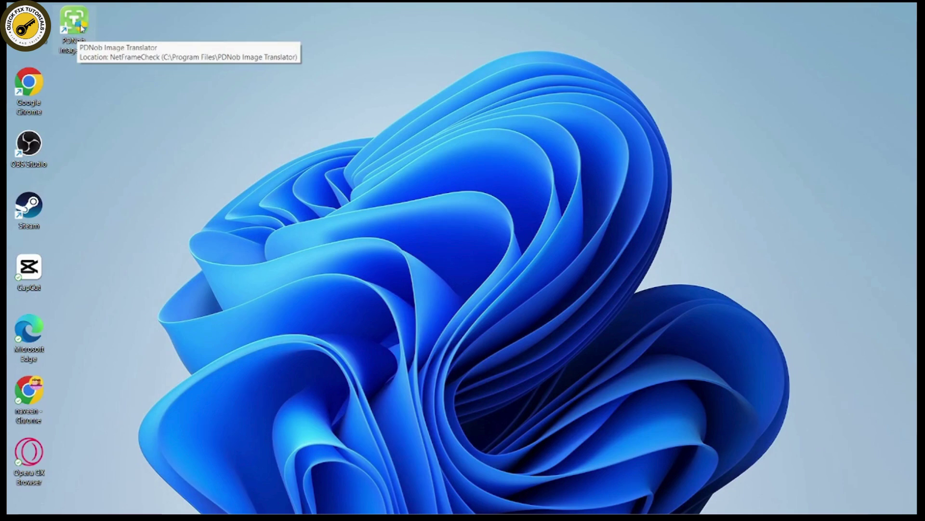
Start Screenshot & Recognize from the PDNob Image Translator tray icon
left_click_drag(82, 28, 127, 152)
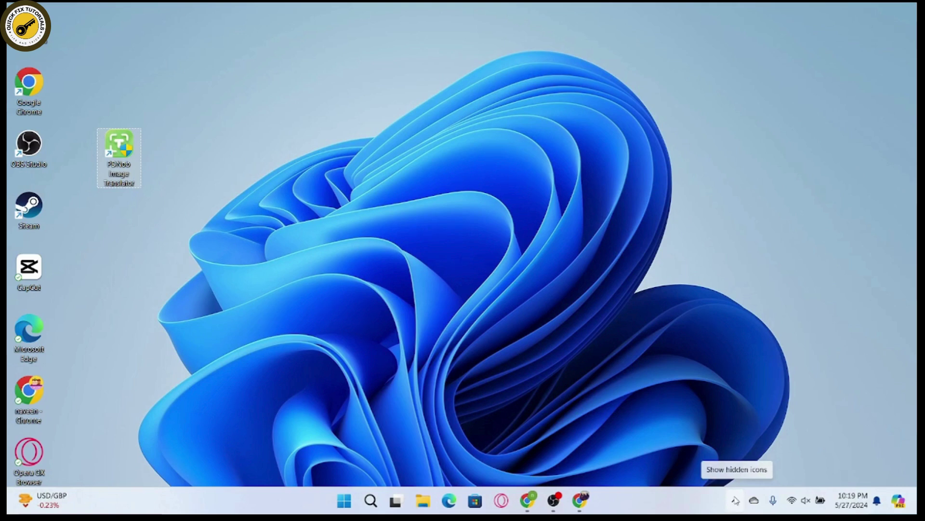
left_click(736, 500)
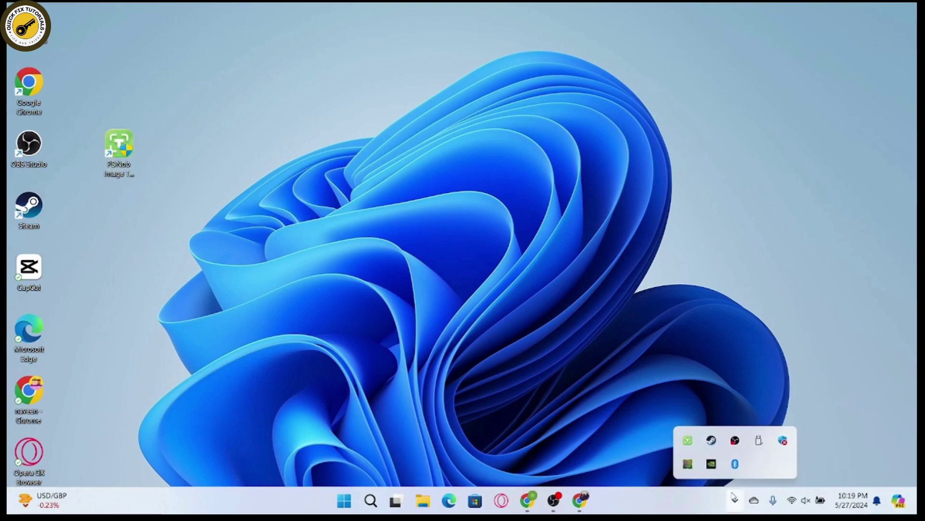
right_click(689, 441)
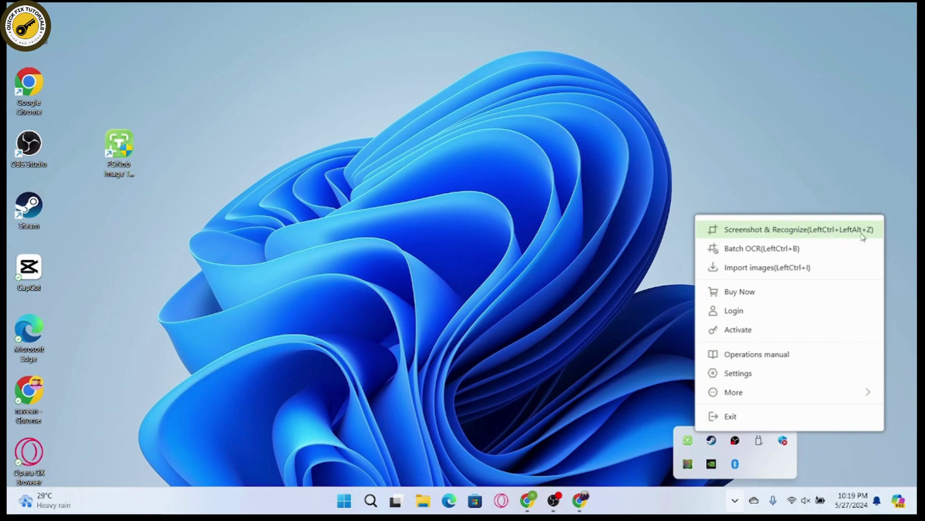
left_click(876, 235)
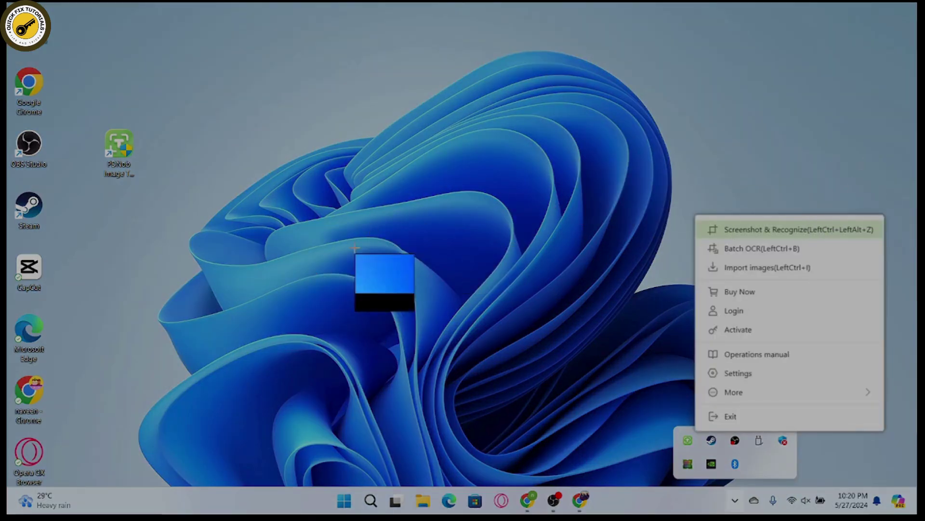
Capture and recognize the PDNob desktop icon area, then the Google Chrome icon
key("Escape")
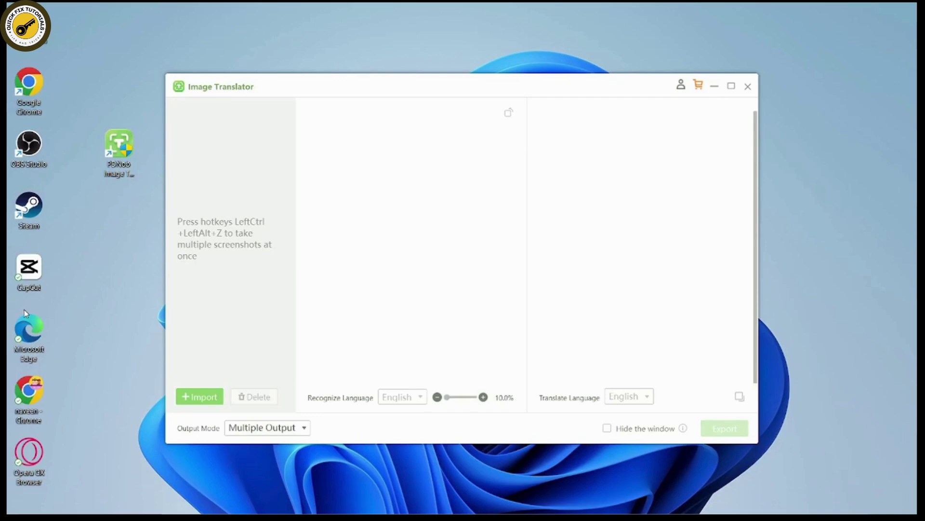
key("ctrl+alt+z")
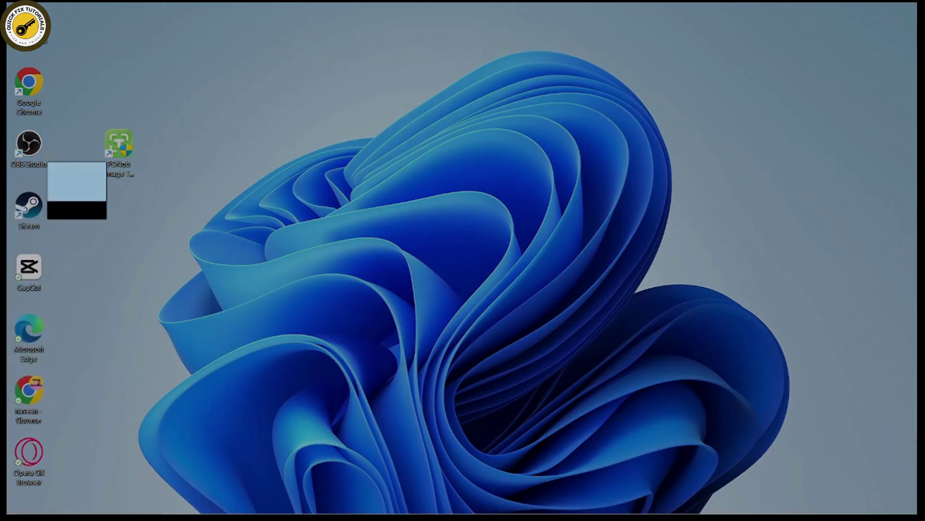
left_click_drag(42, 48, 407, 280)
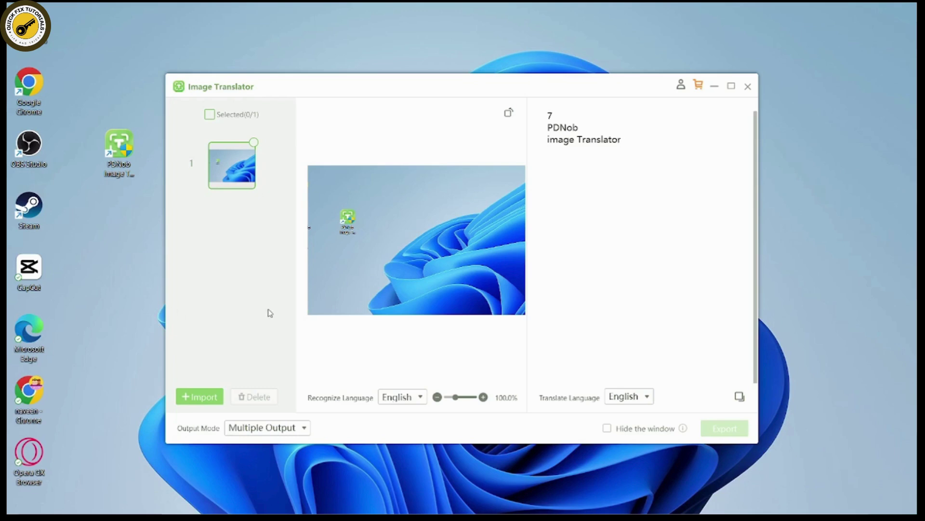
key("F1")
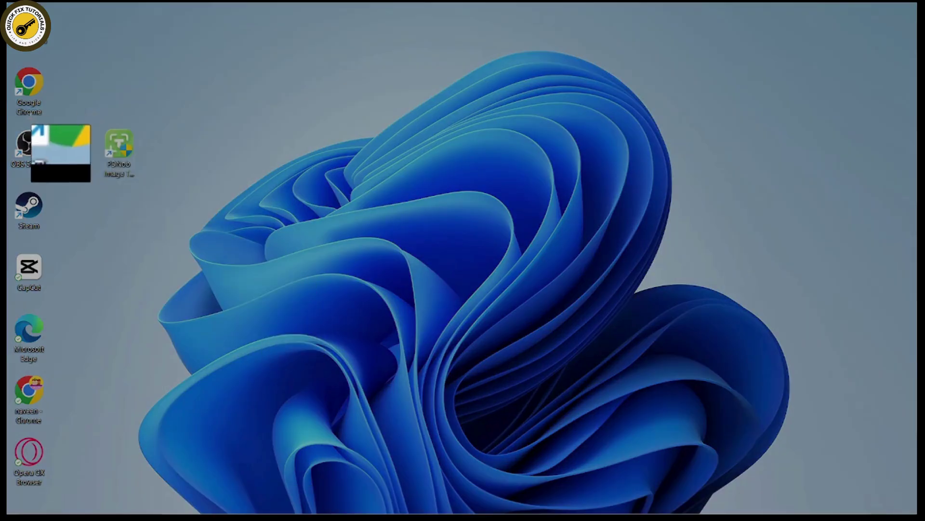
left_click_drag(6, 52, 68, 127)
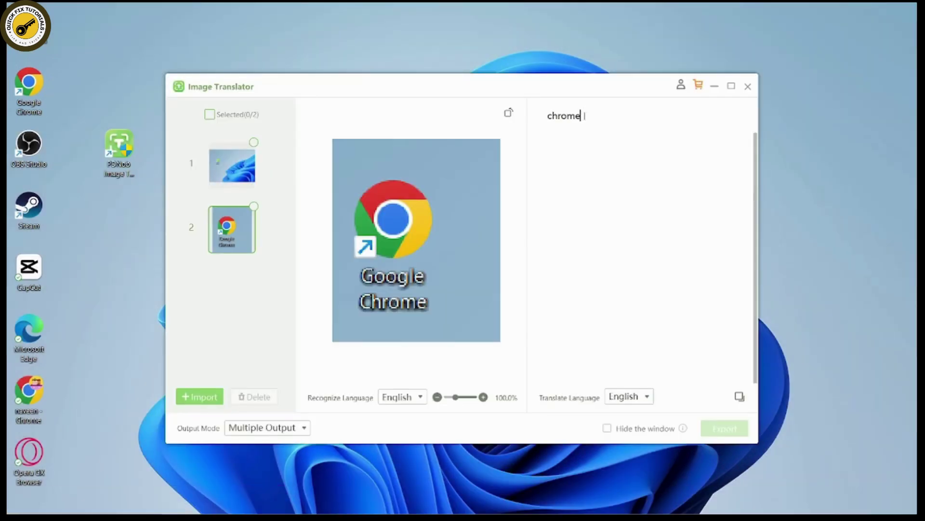
Set the Recognize Language to Korean
left_click(423, 398)
scroll(438, 314, "down", 1)
scroll(440, 314, "up", 1)
scroll(439, 315, "down", 1)
left_click(434, 290)
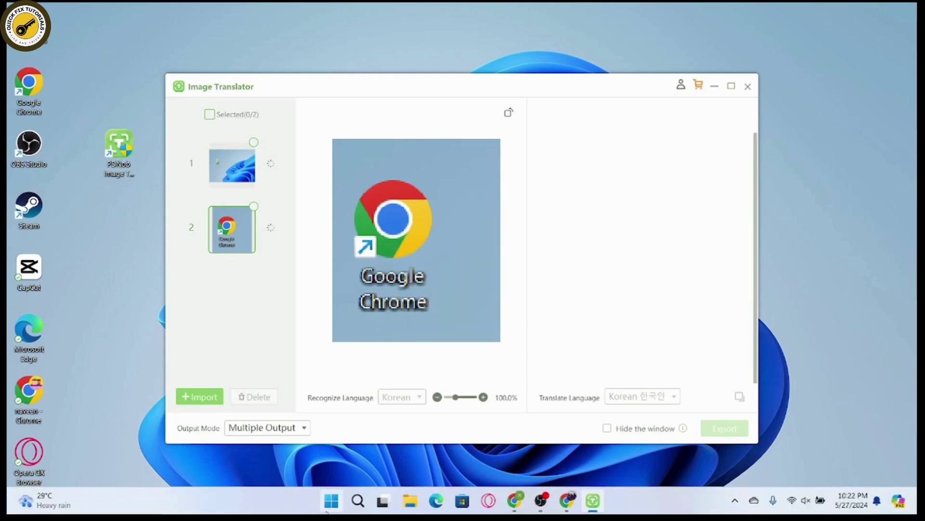
left_click(328, 507)
Launch Chrome from Start and capture the Korean word 안녕하세요 from Google's translation results
type("ch")
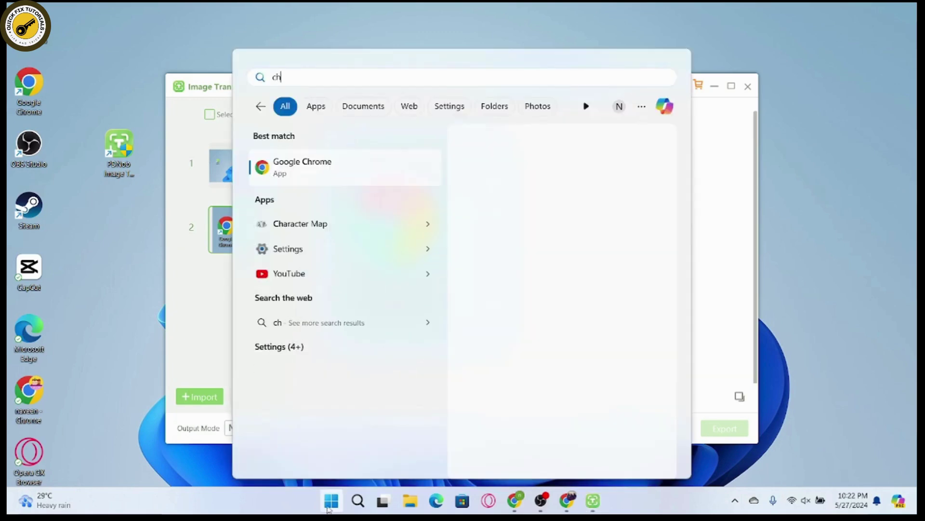
left_click(317, 174)
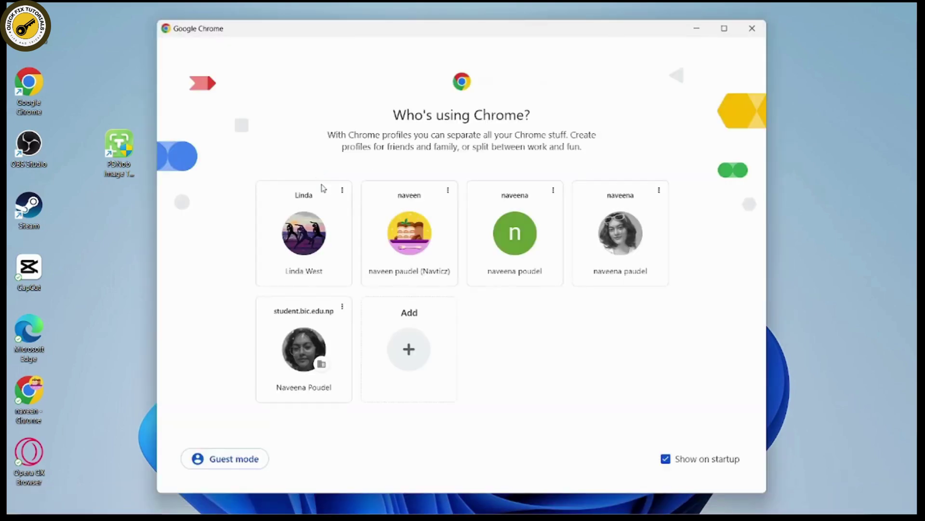
left_click(631, 244)
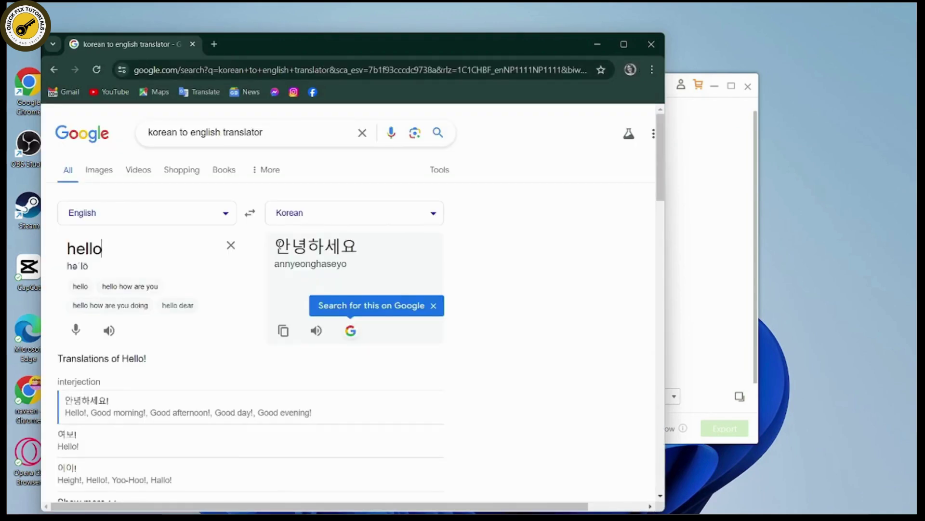
key("Print")
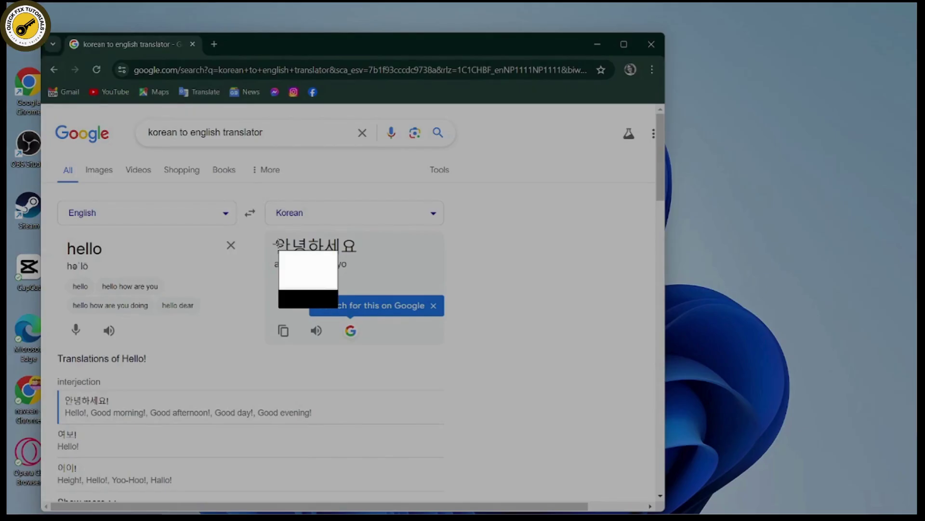
left_click_drag(274, 236, 365, 257)
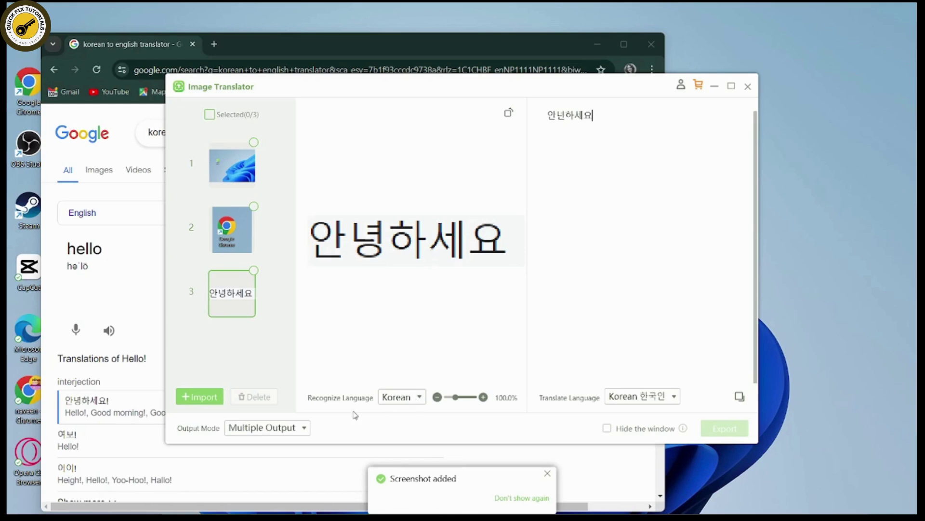
Switch Recognize Language to English so the capture reads 'hello', then close Image Translator and Chrome
left_click(405, 399)
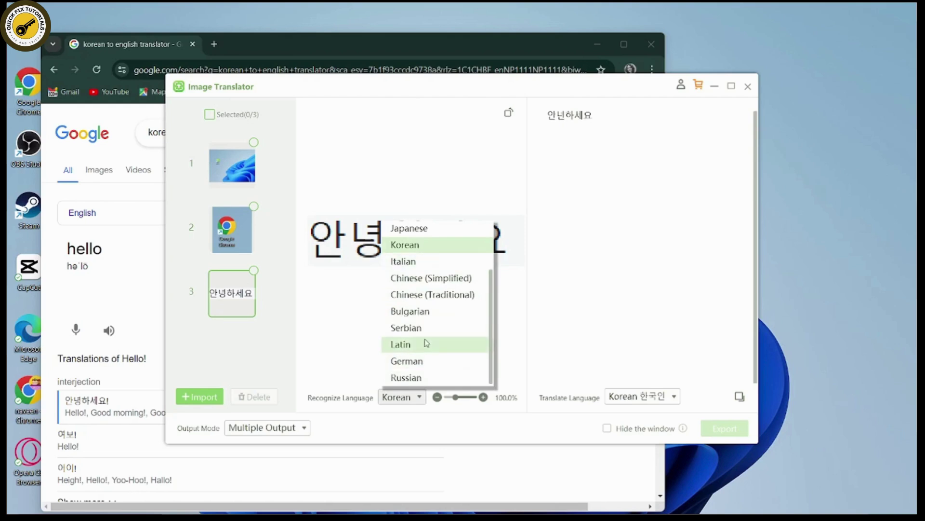
scroll(426, 338, "up", 3)
left_click(407, 227)
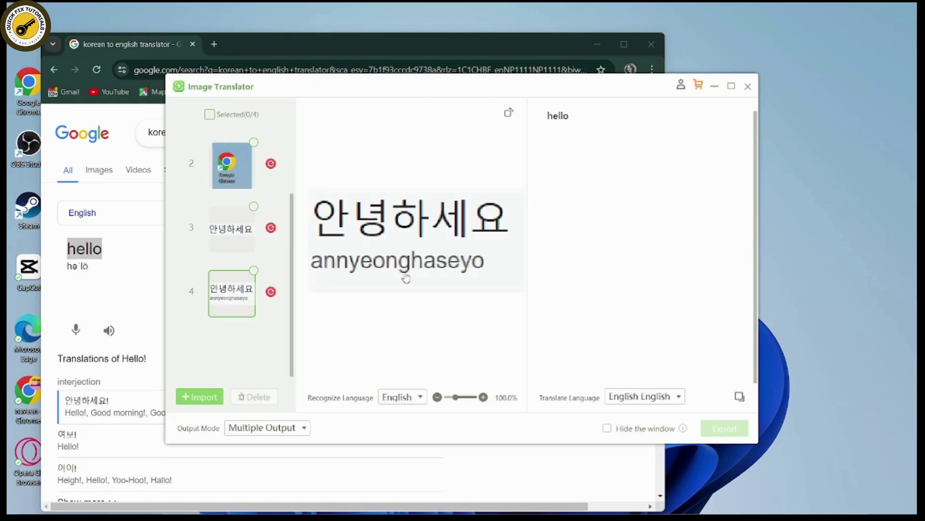
left_click(573, 108)
left_click(747, 87)
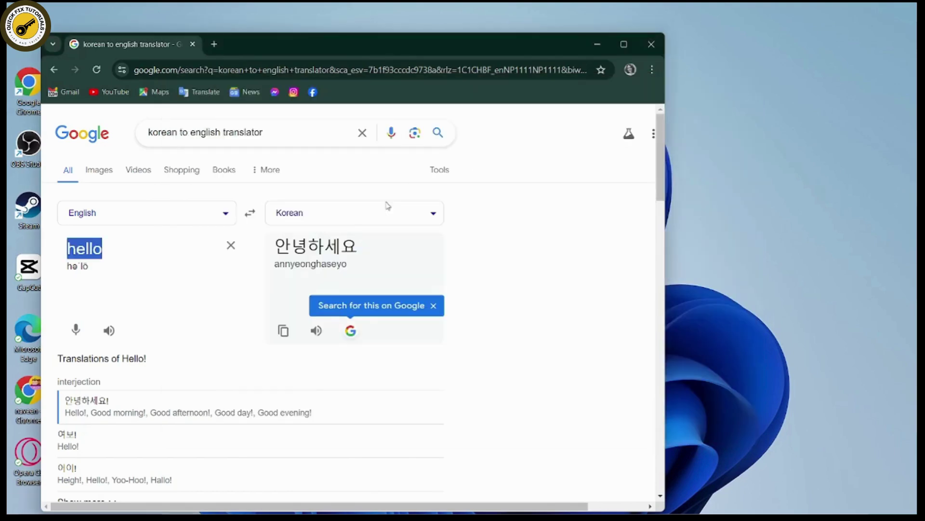
left_click(651, 44)
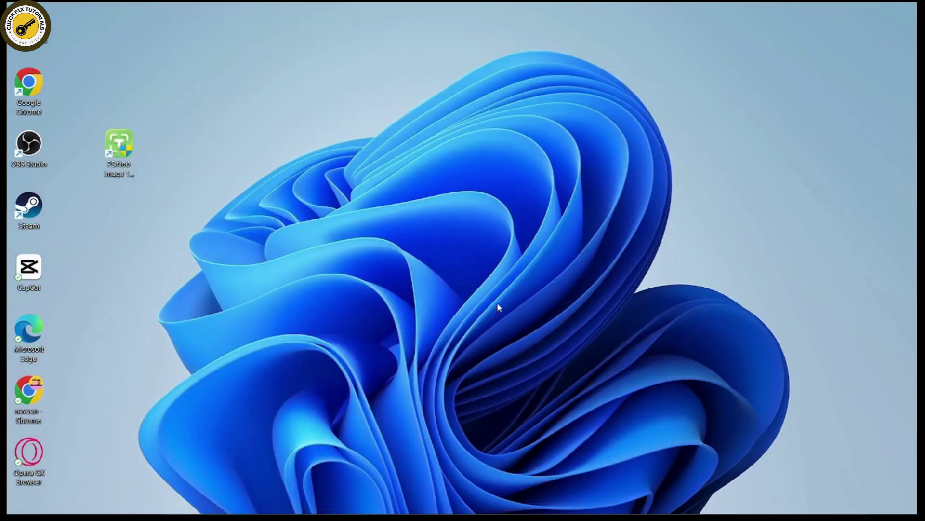